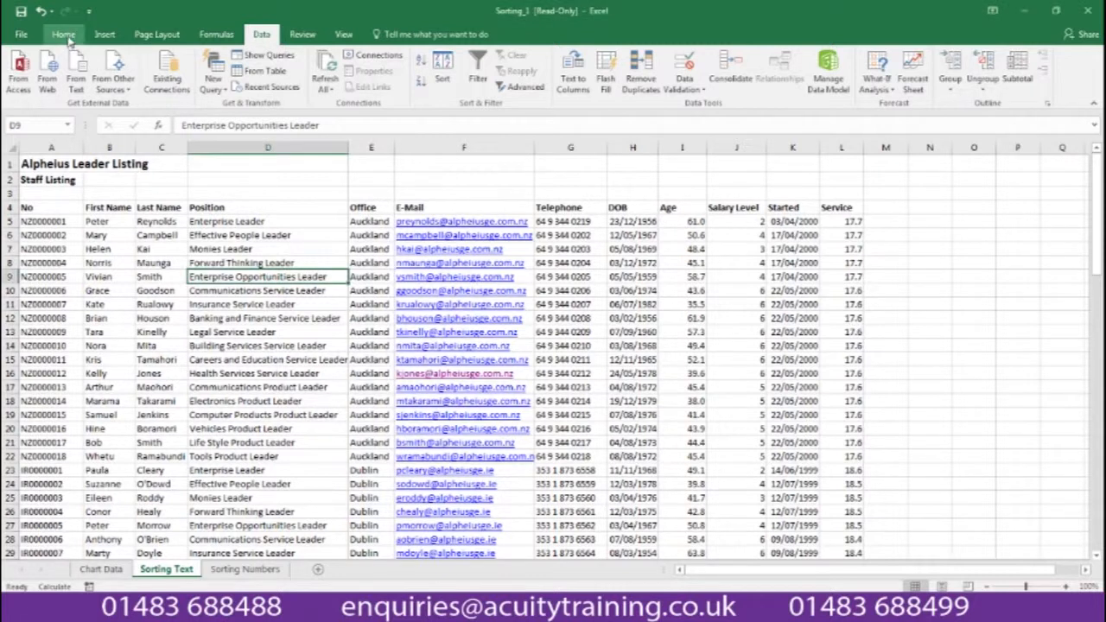
- Sort the staff list alphabetically by Last Name from A to Z
{"action": "left_click", "coordinate": [64, 35]}
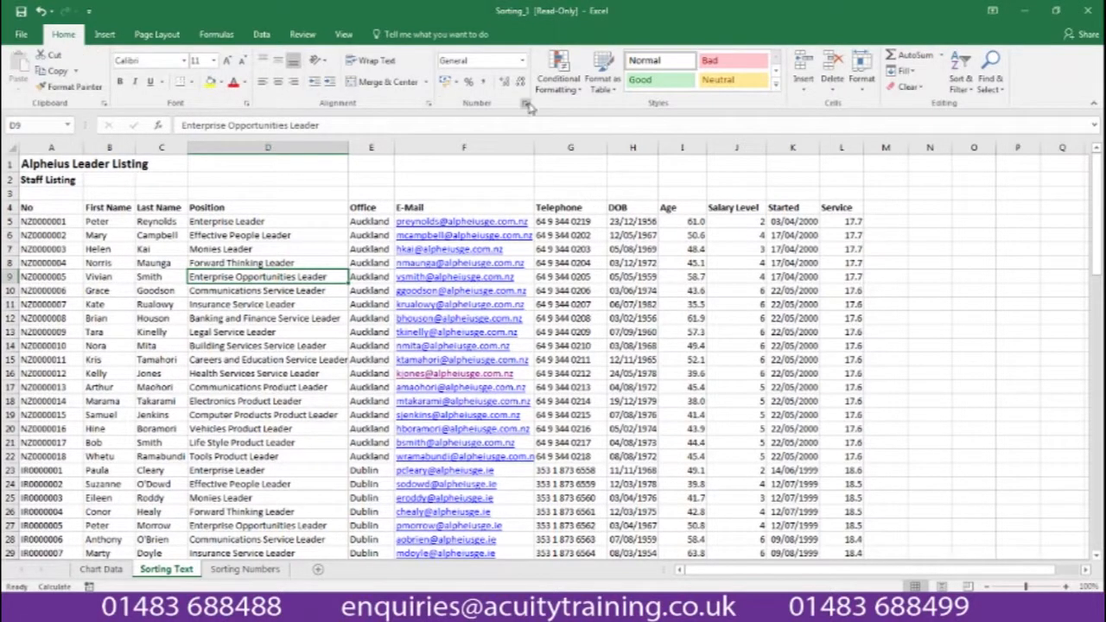
{"action": "left_click", "coordinate": [964, 90]}
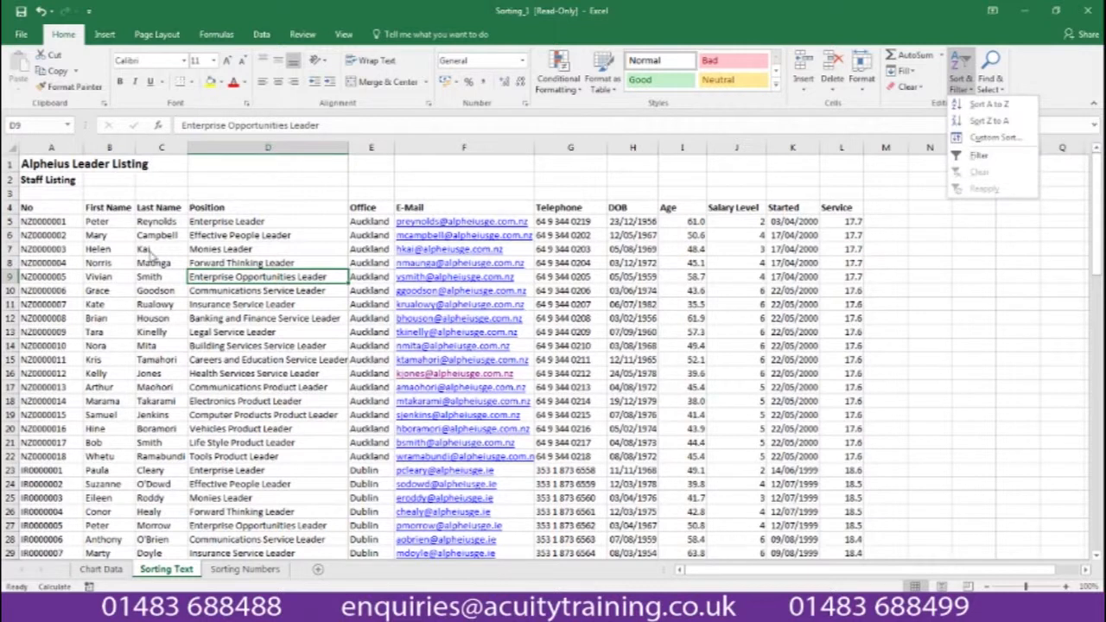
{"action": "left_click", "coordinate": [161, 262]}
{"action": "left_click", "coordinate": [157, 261]}
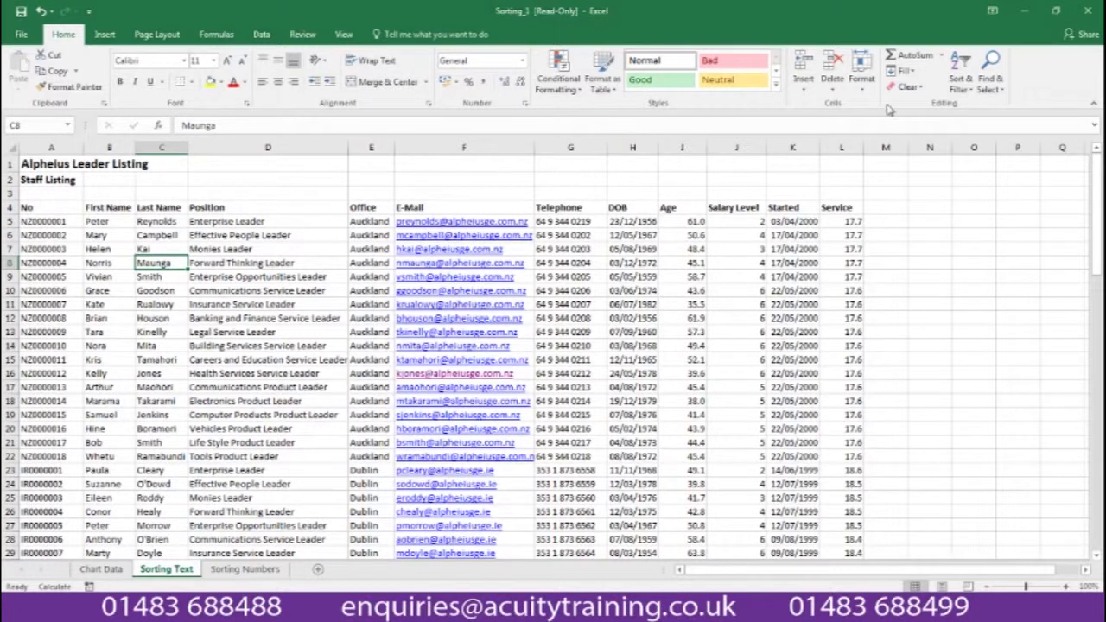
{"action": "left_click", "coordinate": [965, 88]}
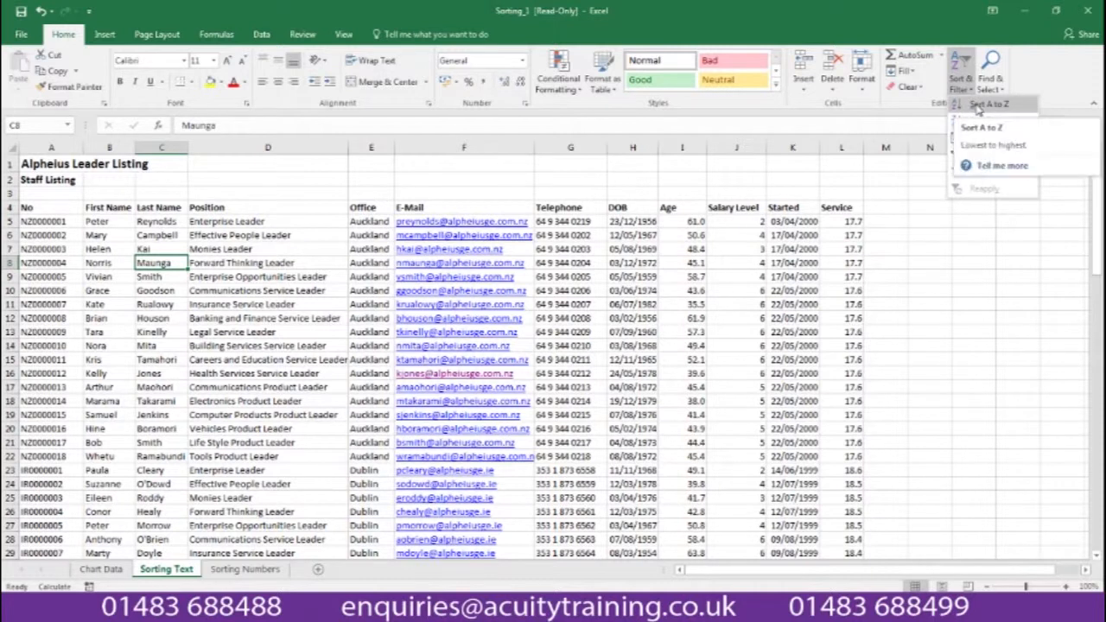
{"action": "left_click", "coordinate": [979, 104]}
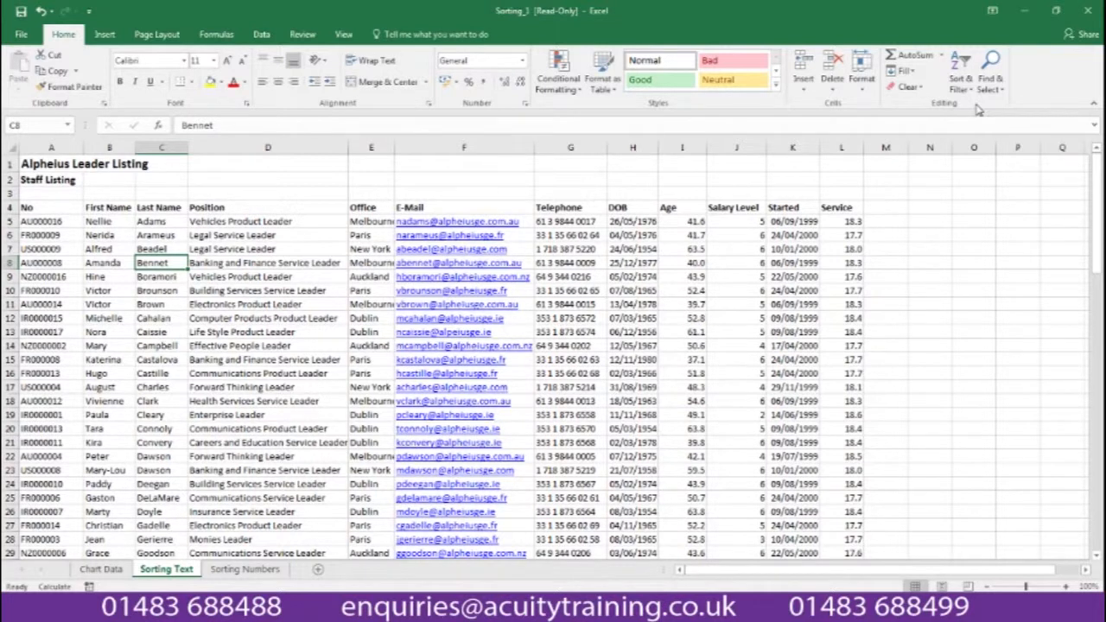
- Sort the staff list by Office from Z to A and check the order through to the last record
{"action": "left_click", "coordinate": [376, 251]}
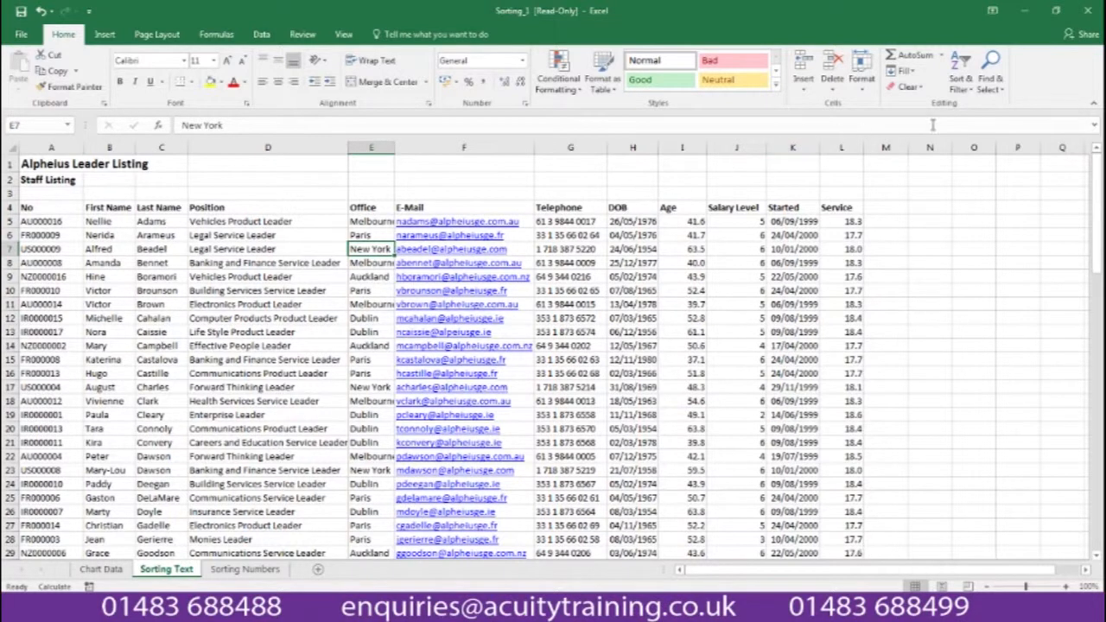
{"action": "left_click", "coordinate": [959, 84]}
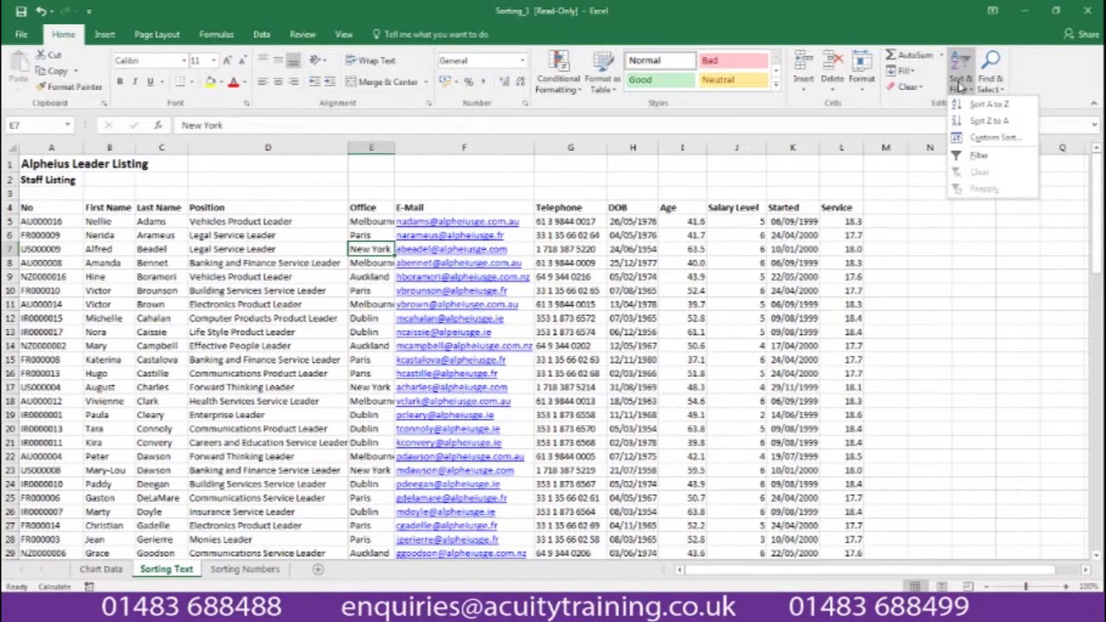
{"action": "left_click", "coordinate": [985, 121]}
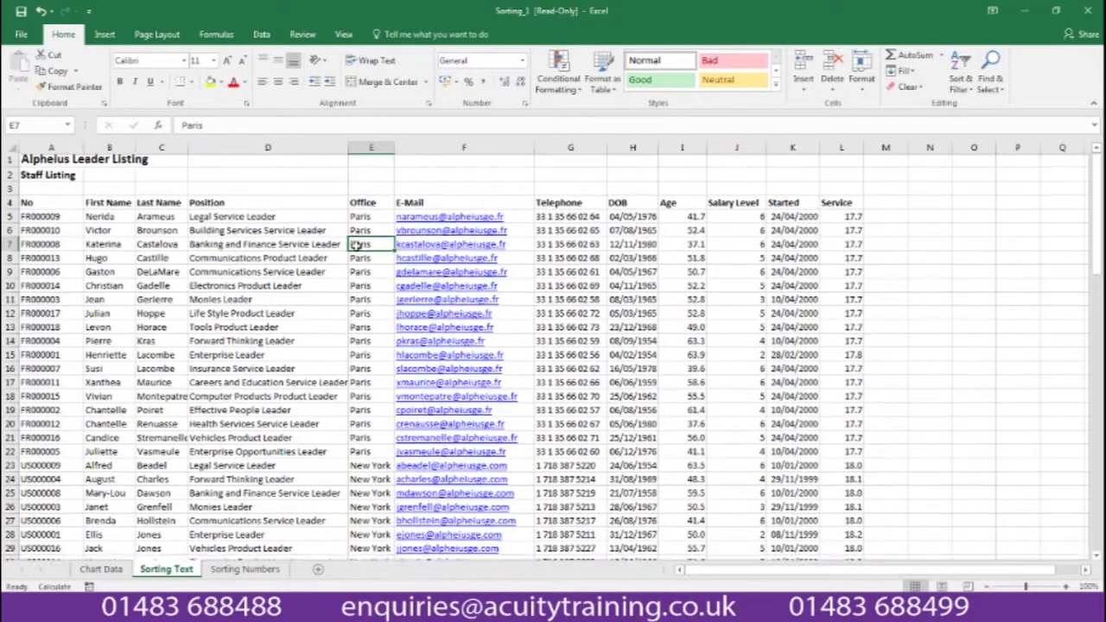
{"action": "scroll", "coordinate": [356, 259], "scroll_direction": "down", "scroll_amount": 7}
{"action": "scroll", "coordinate": [356, 265], "scroll_direction": "down", "scroll_amount": 17}
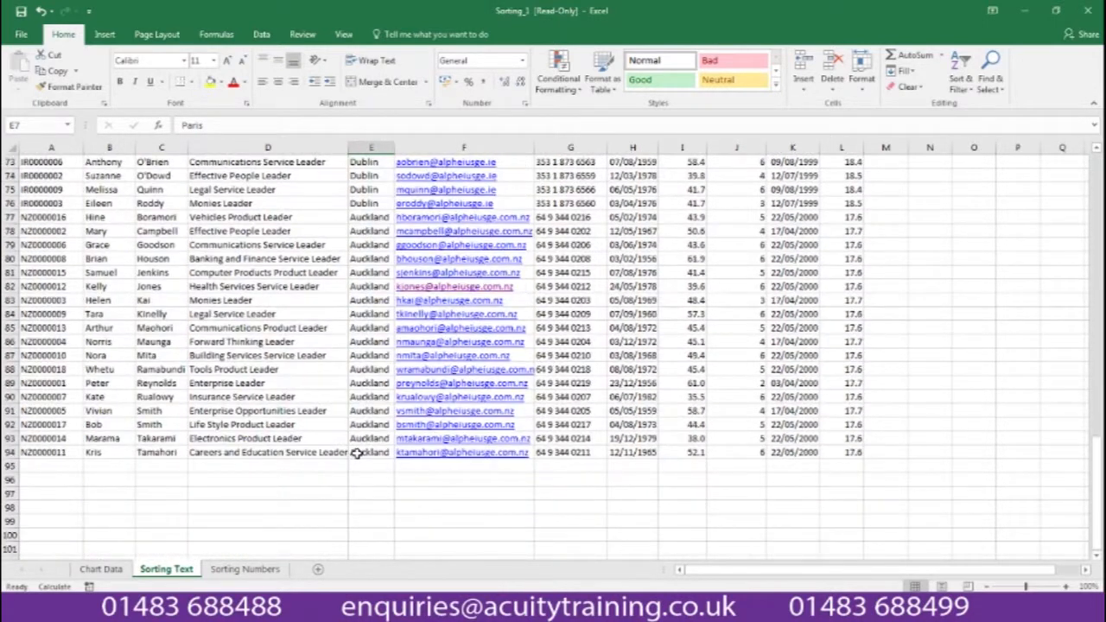
{"action": "scroll", "coordinate": [356, 453], "scroll_direction": "up", "scroll_amount": 20}
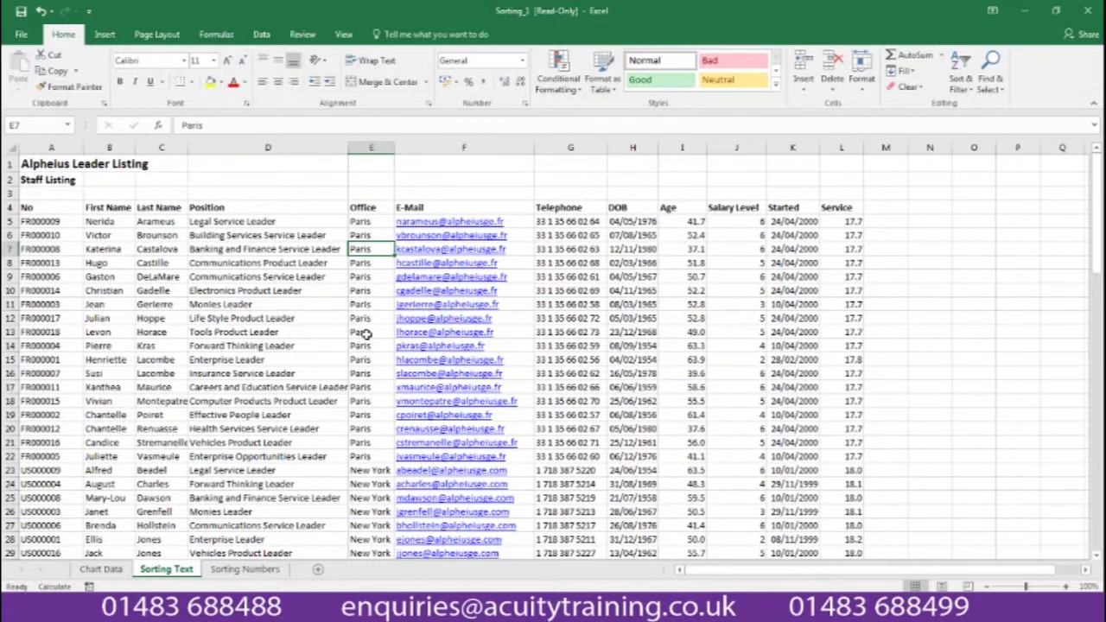
- Sort the staff list by Age from smallest to largest and review the ages through to the last record
{"action": "left_click", "coordinate": [675, 317]}
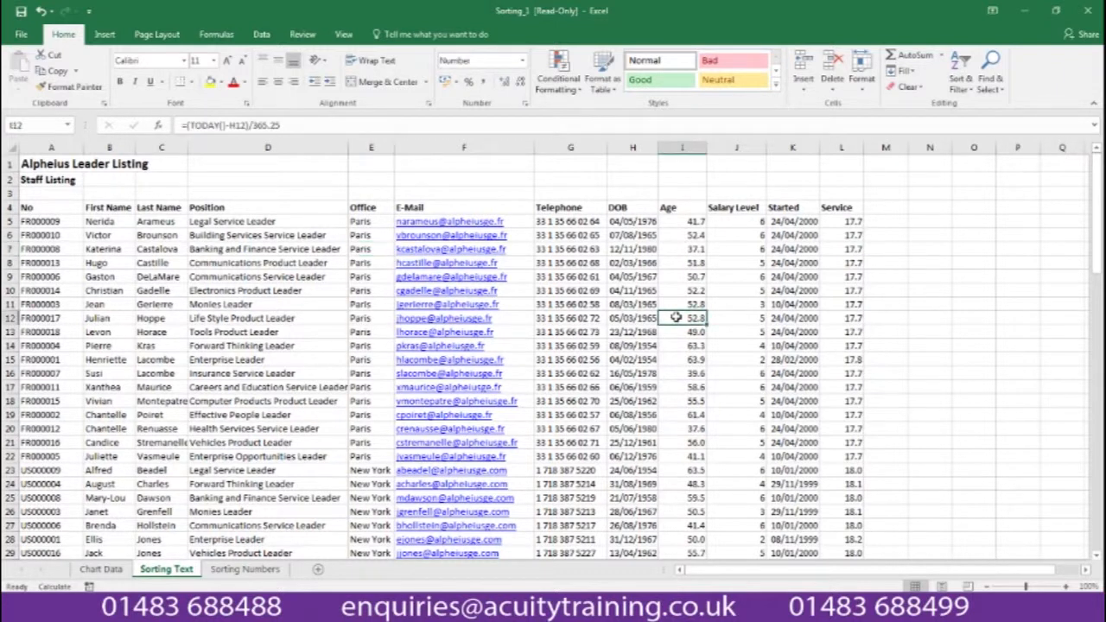
{"action": "left_click", "coordinate": [962, 85]}
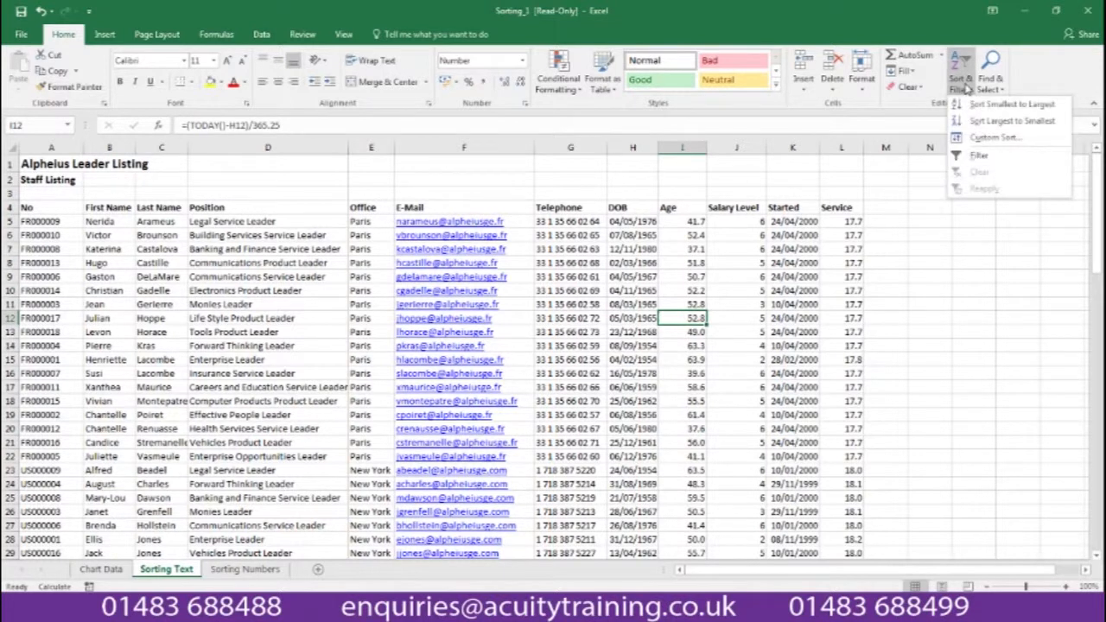
{"action": "left_click", "coordinate": [984, 105]}
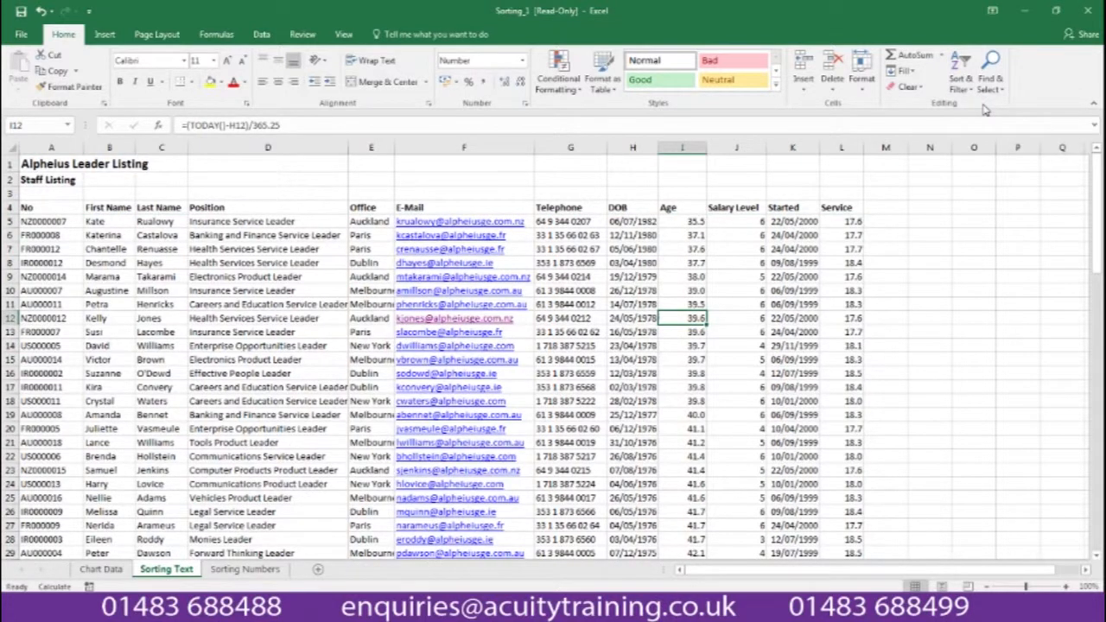
{"action": "scroll", "coordinate": [683, 235], "scroll_direction": "down", "scroll_amount": 12}
{"action": "scroll", "coordinate": [670, 259], "scroll_direction": "up", "scroll_amount": 9}
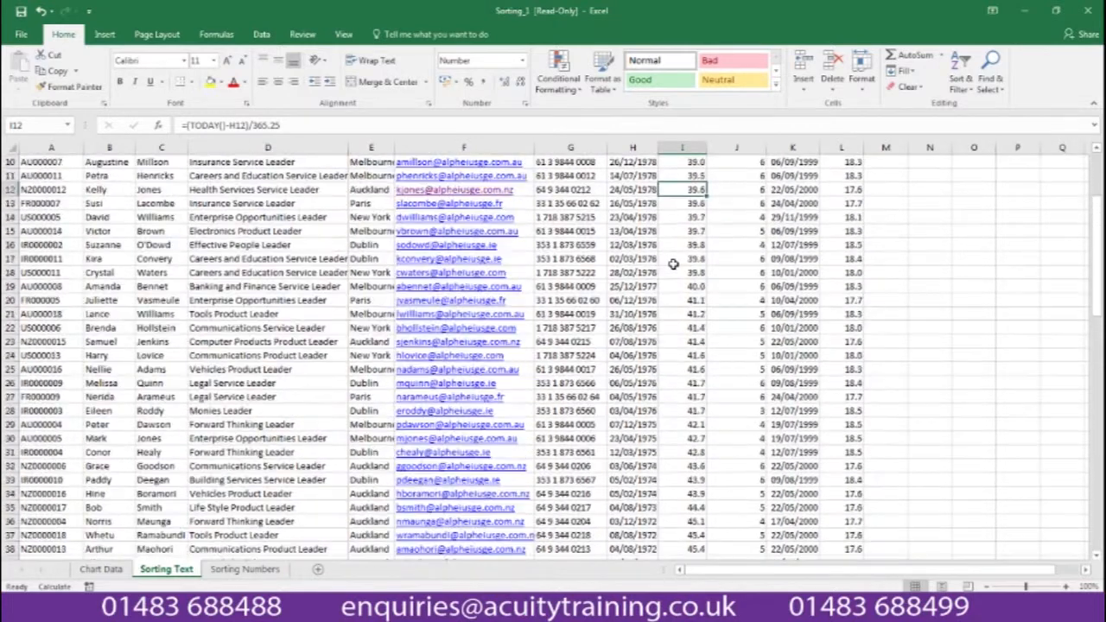
{"action": "scroll", "coordinate": [673, 264], "scroll_direction": "up", "scroll_amount": 3}
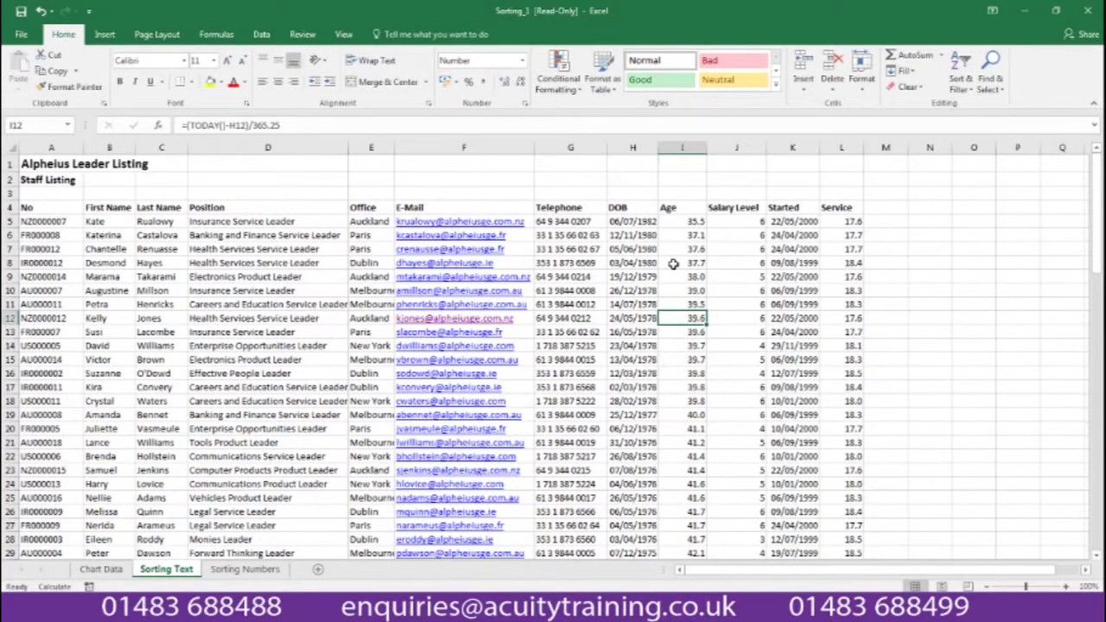
{"action": "scroll", "coordinate": [673, 264], "scroll_direction": "down", "scroll_amount": 20}
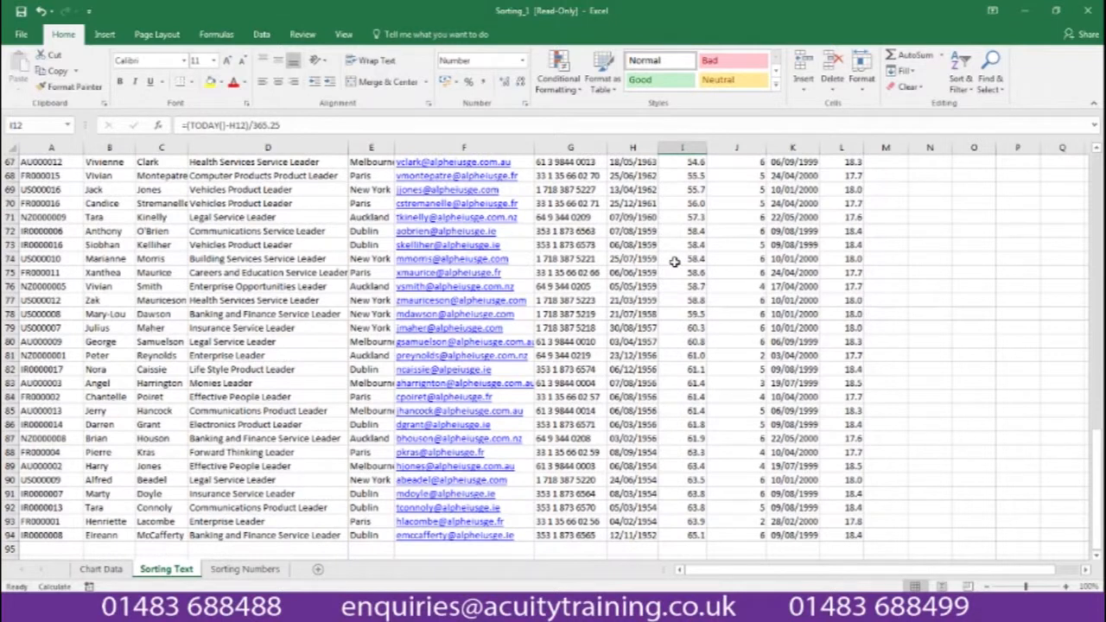
{"action": "scroll", "coordinate": [673, 263], "scroll_direction": "down", "scroll_amount": 4}
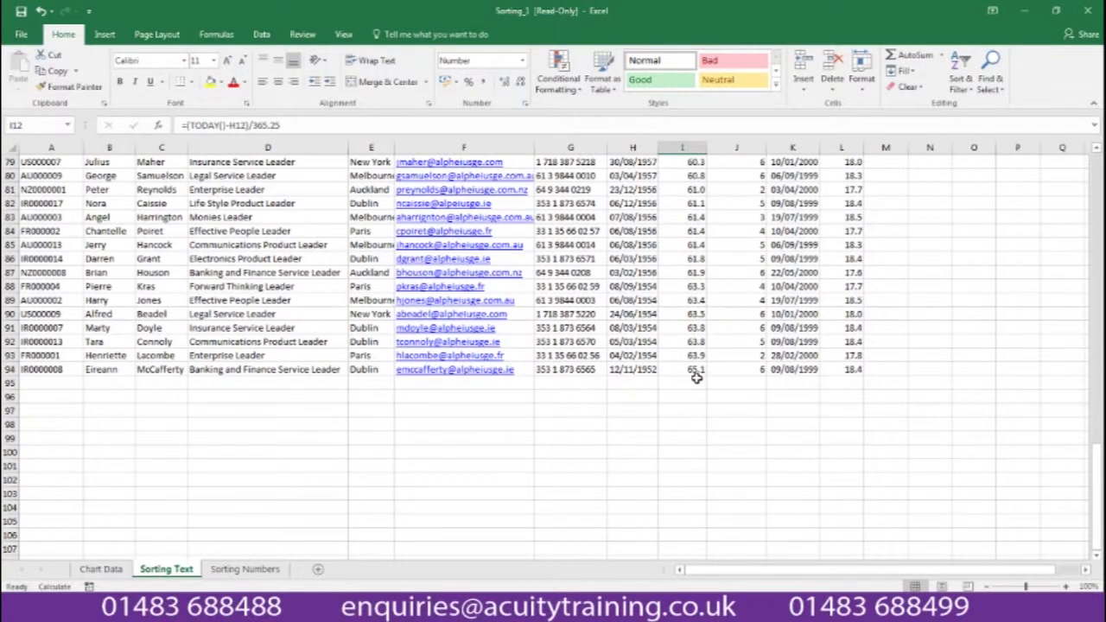
{"action": "scroll", "coordinate": [696, 378], "scroll_direction": "up", "scroll_amount": 20}
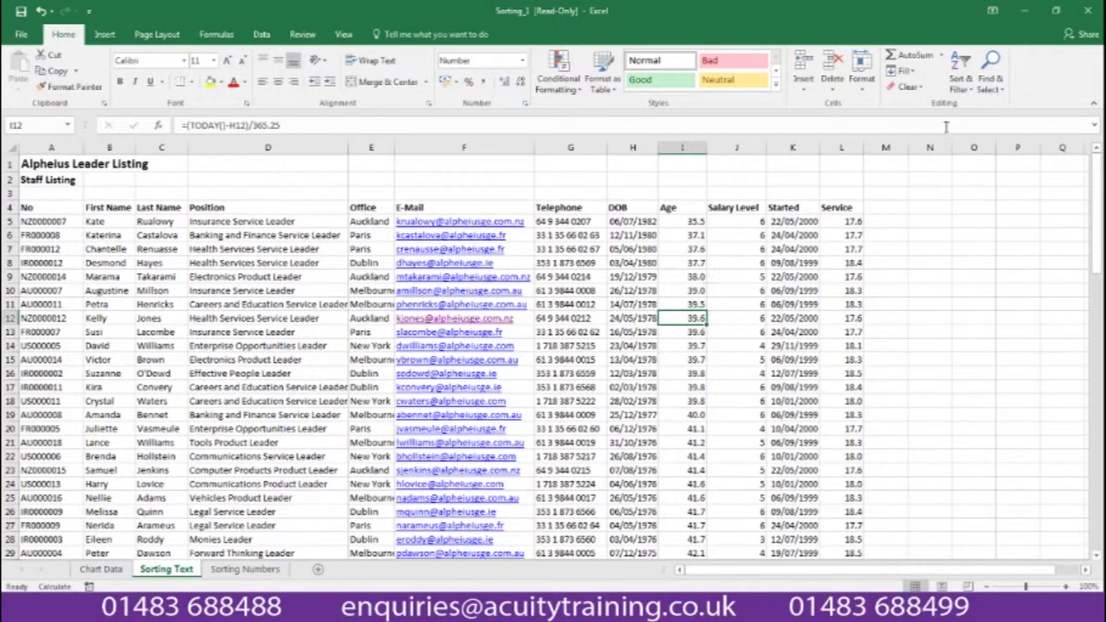
- Sort the staff list by Age from largest to smallest and check the order through to the last record
{"action": "left_click", "coordinate": [965, 90]}
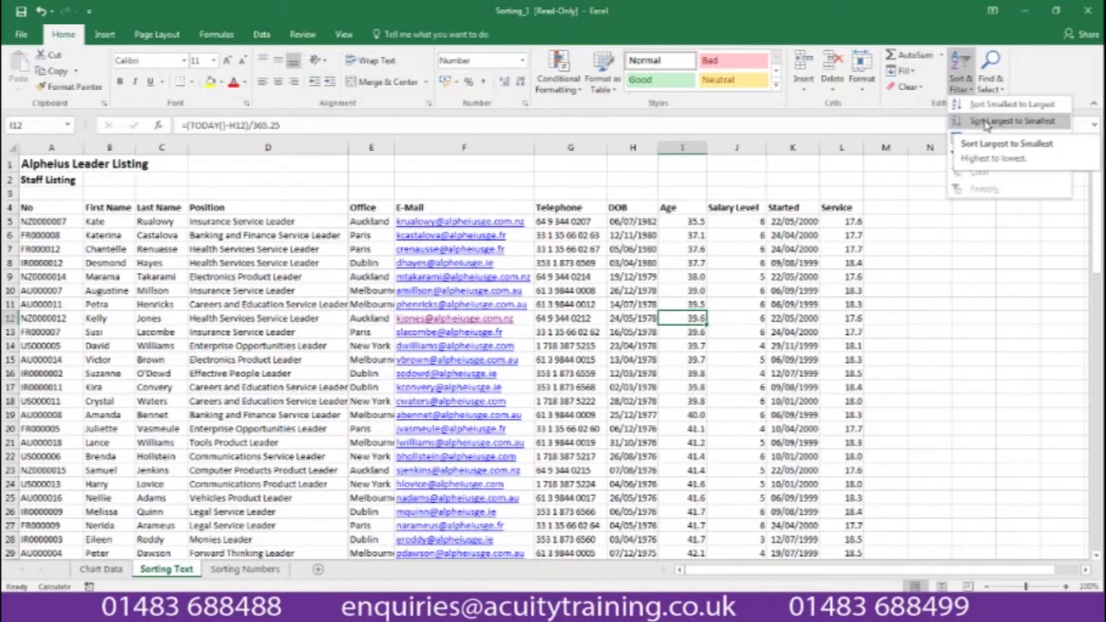
{"action": "left_click", "coordinate": [985, 121]}
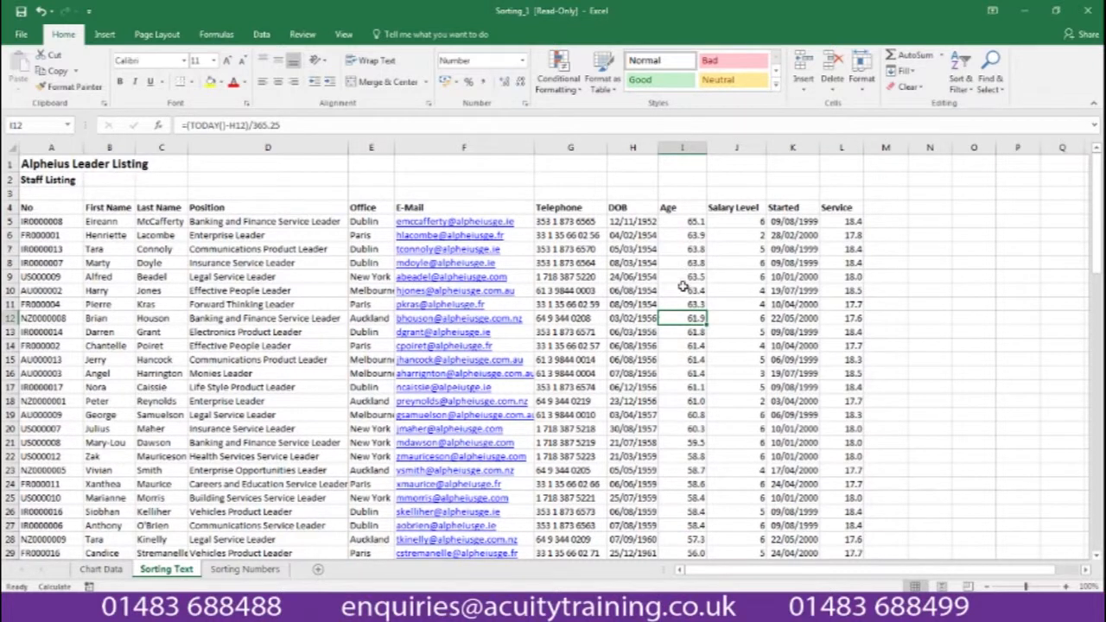
{"action": "left_click", "coordinate": [688, 222]}
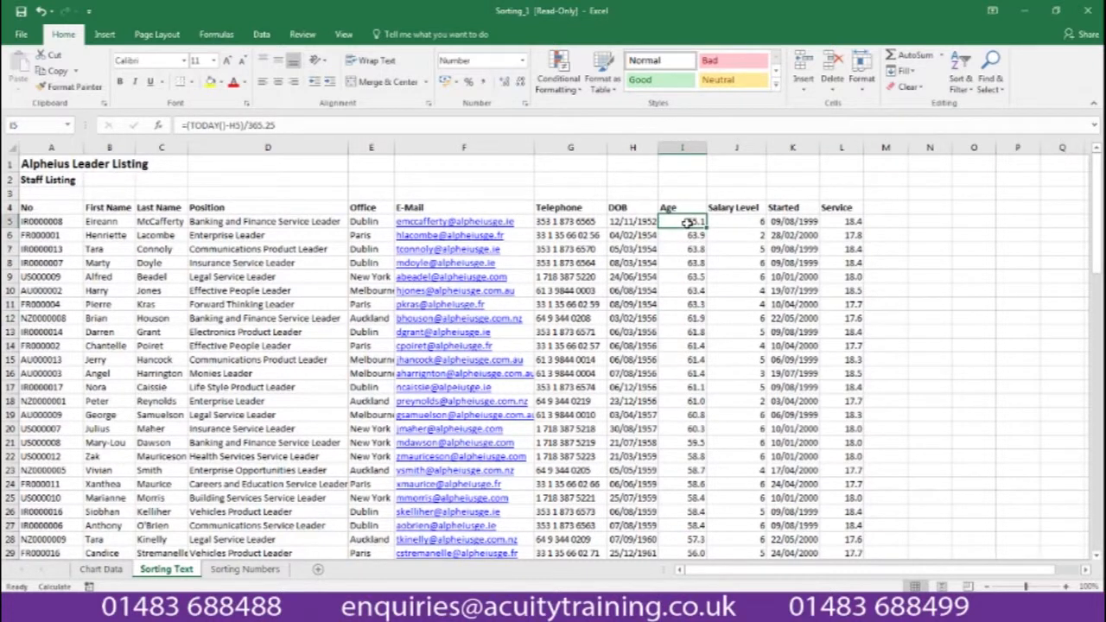
{"action": "scroll", "coordinate": [688, 222], "scroll_direction": "down", "scroll_amount": 20}
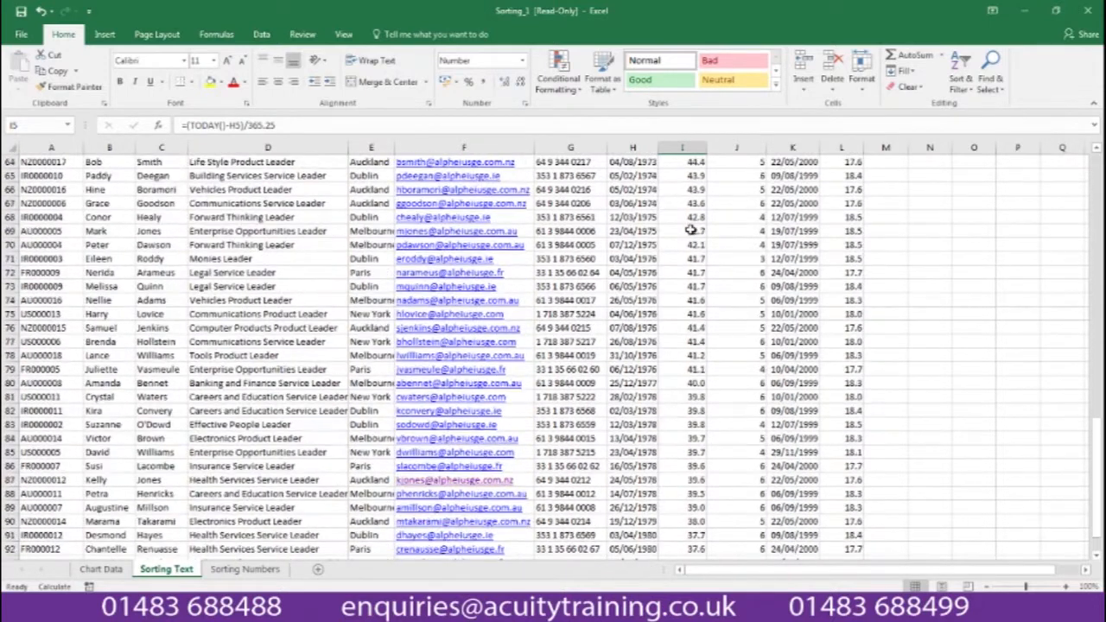
{"action": "scroll", "coordinate": [691, 230], "scroll_direction": "down", "scroll_amount": 4}
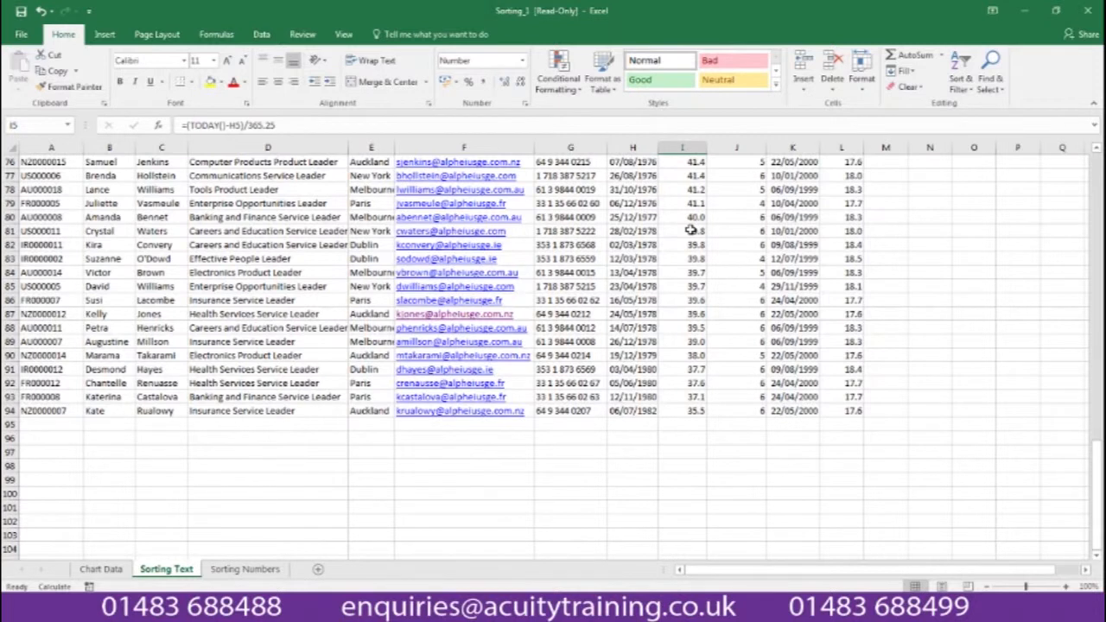
{"action": "scroll", "coordinate": [691, 230], "scroll_direction": "up", "scroll_amount": 20}
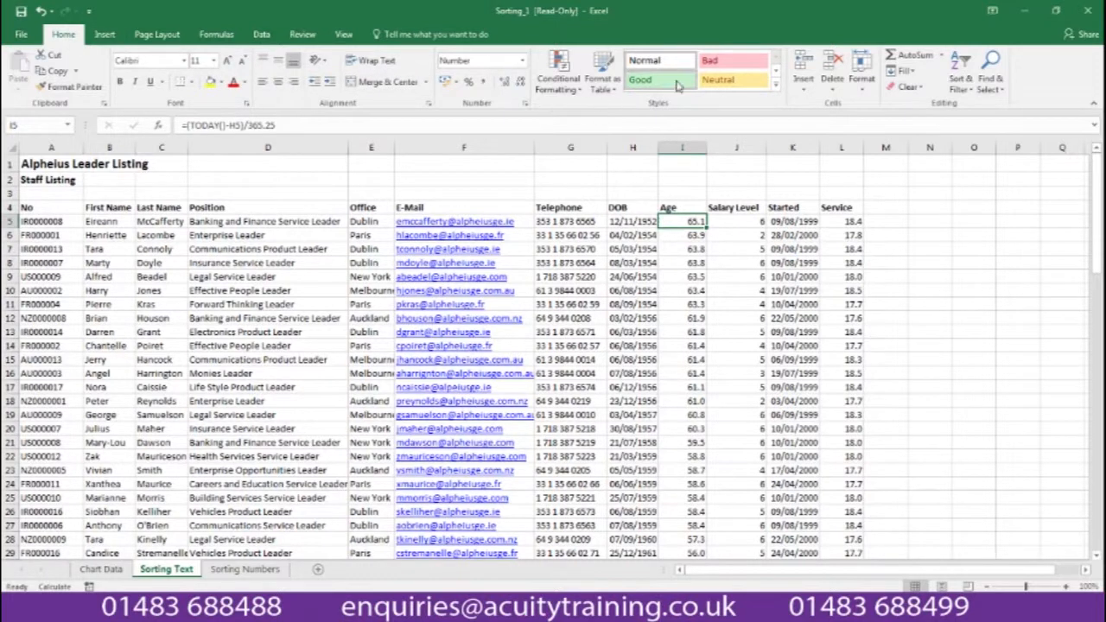
- Turn on filtering for the staff list and filter the Office column to show only Dublin
{"action": "left_click", "coordinate": [961, 80]}
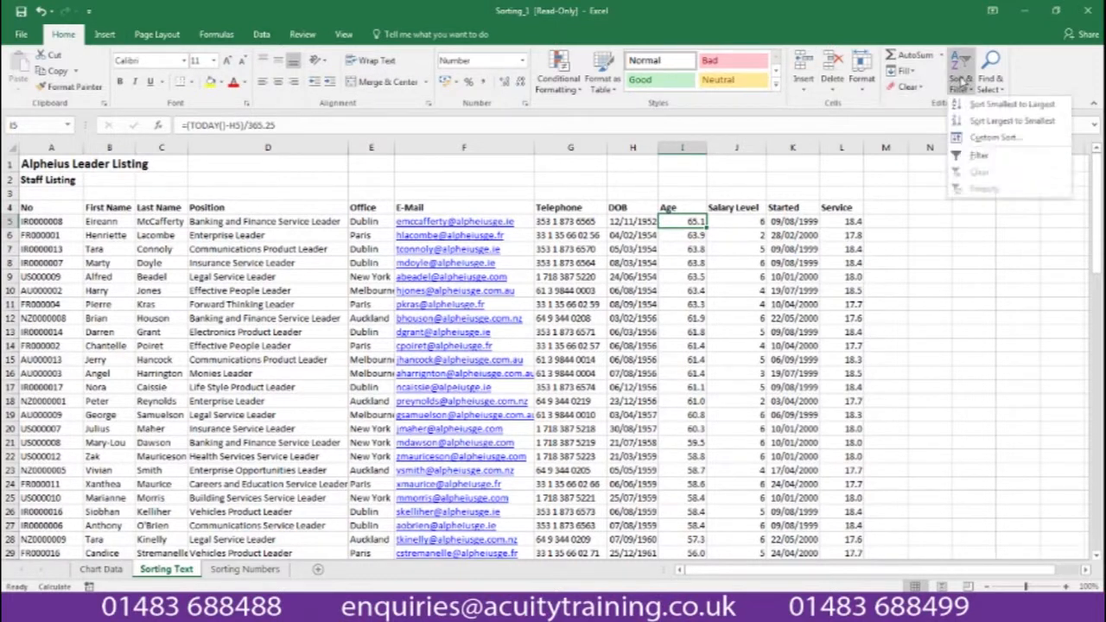
{"action": "left_click", "coordinate": [979, 157]}
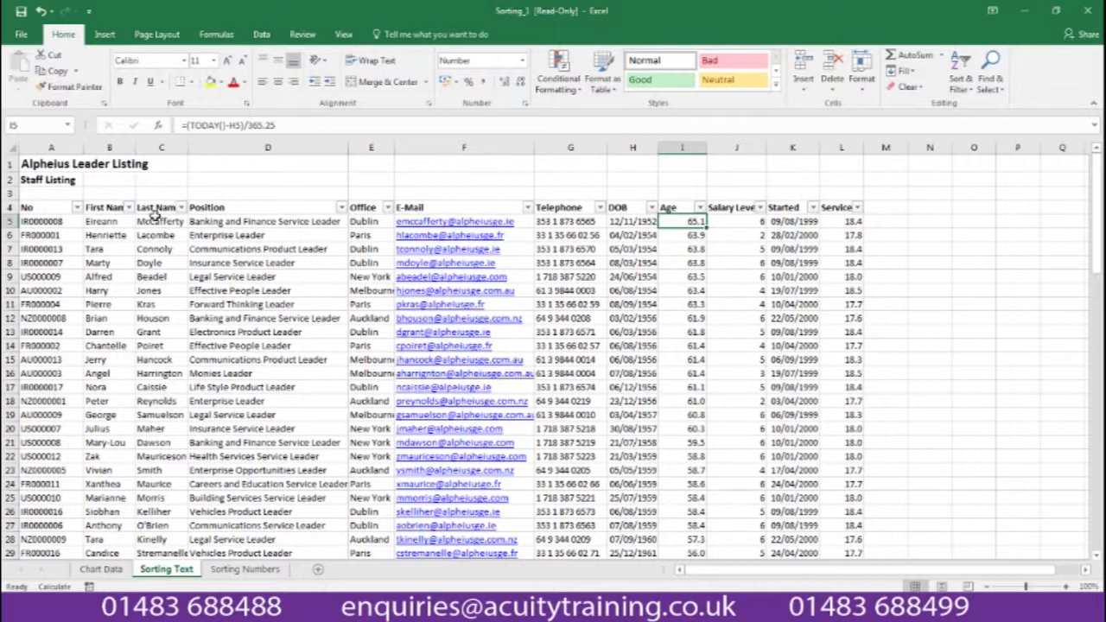
{"action": "left_click", "coordinate": [389, 208]}
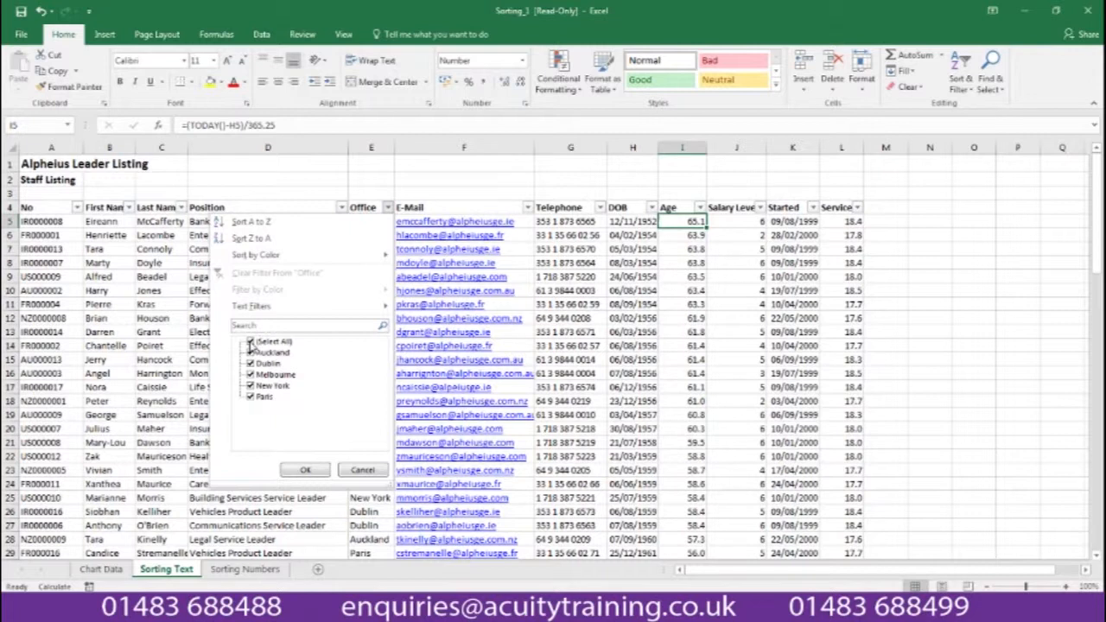
{"action": "left_click", "coordinate": [250, 343]}
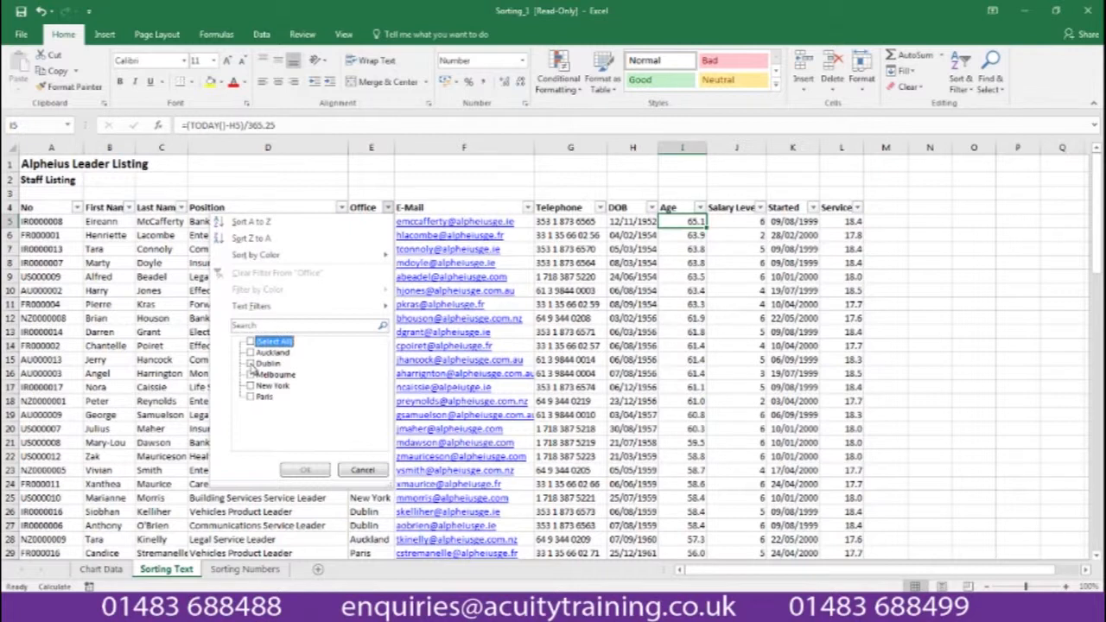
{"action": "left_click", "coordinate": [250, 365]}
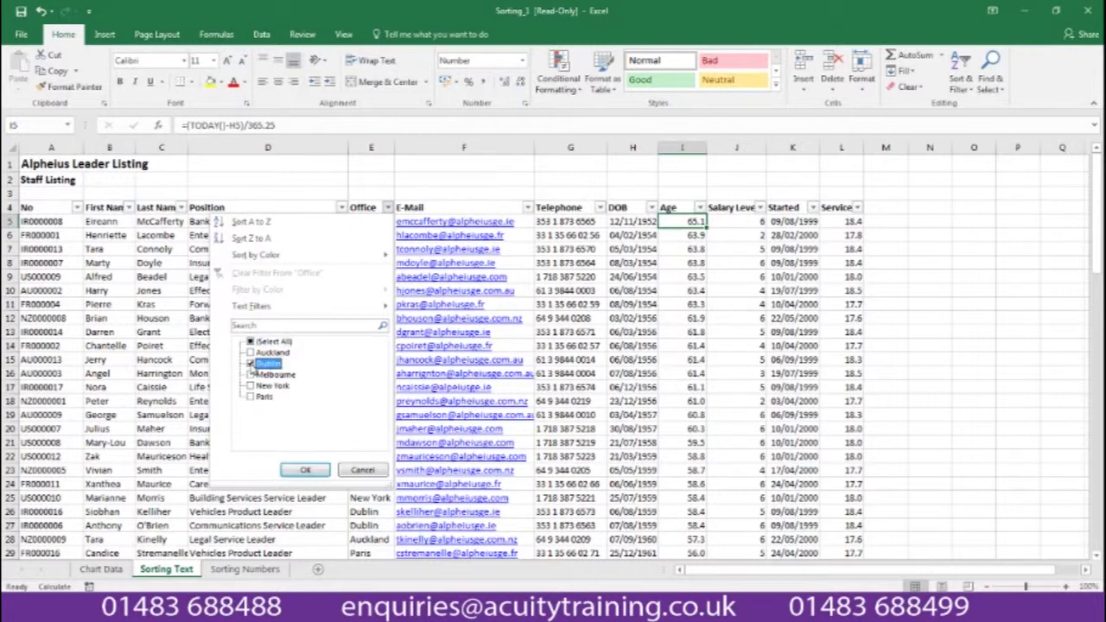
{"action": "left_click", "coordinate": [306, 471]}
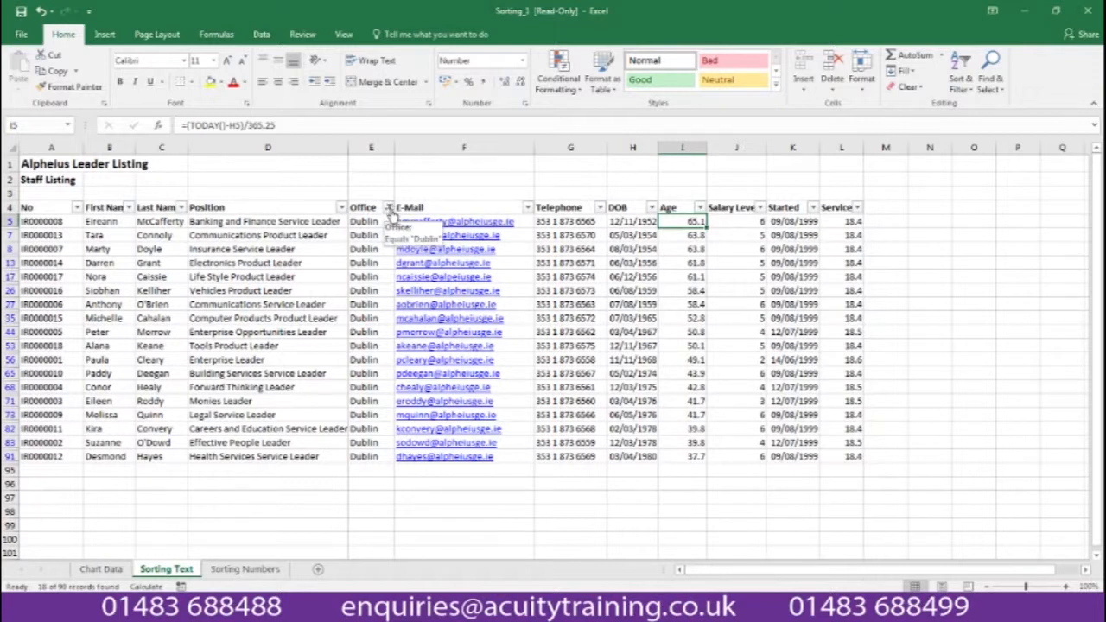
- Reselect all offices in the Office column's filter to show the complete staff list
{"action": "left_click", "coordinate": [389, 208]}
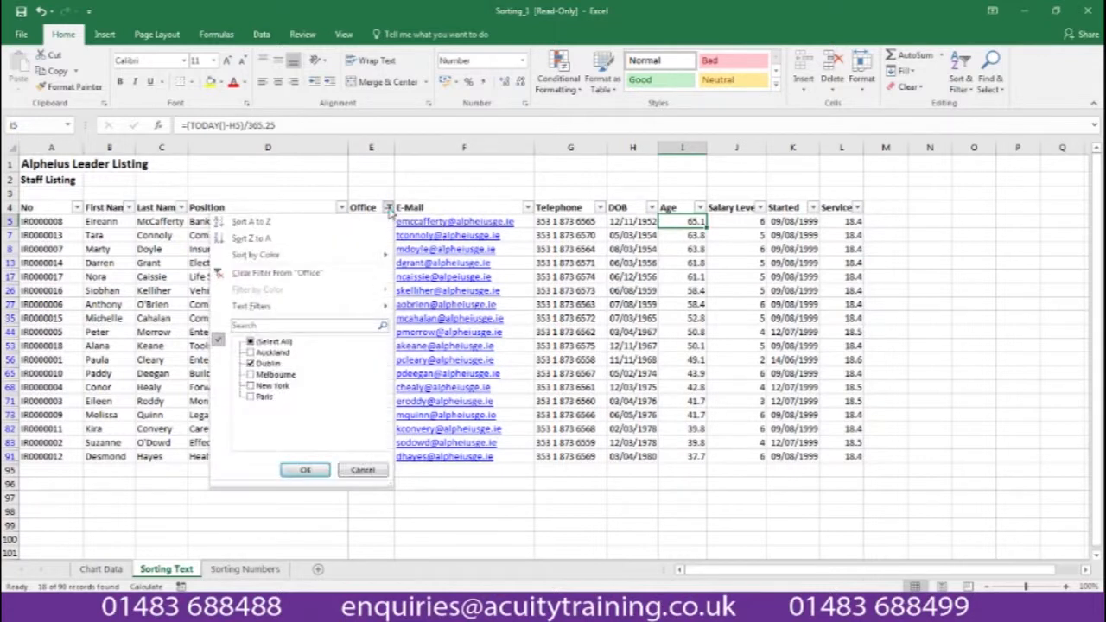
{"action": "left_click", "coordinate": [250, 342]}
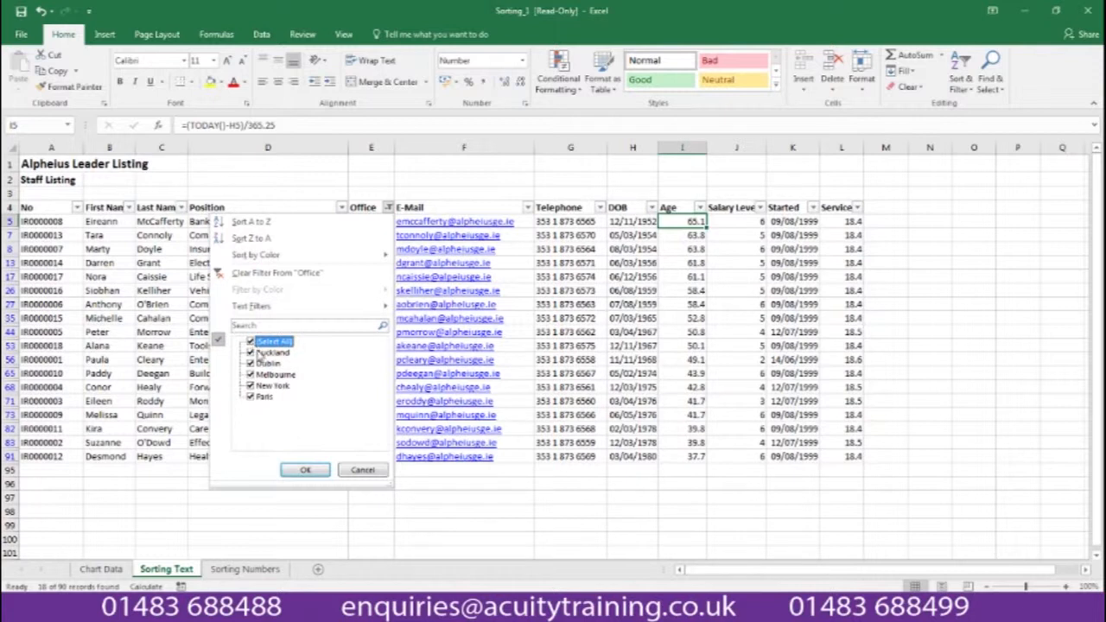
{"action": "left_click", "coordinate": [306, 471]}
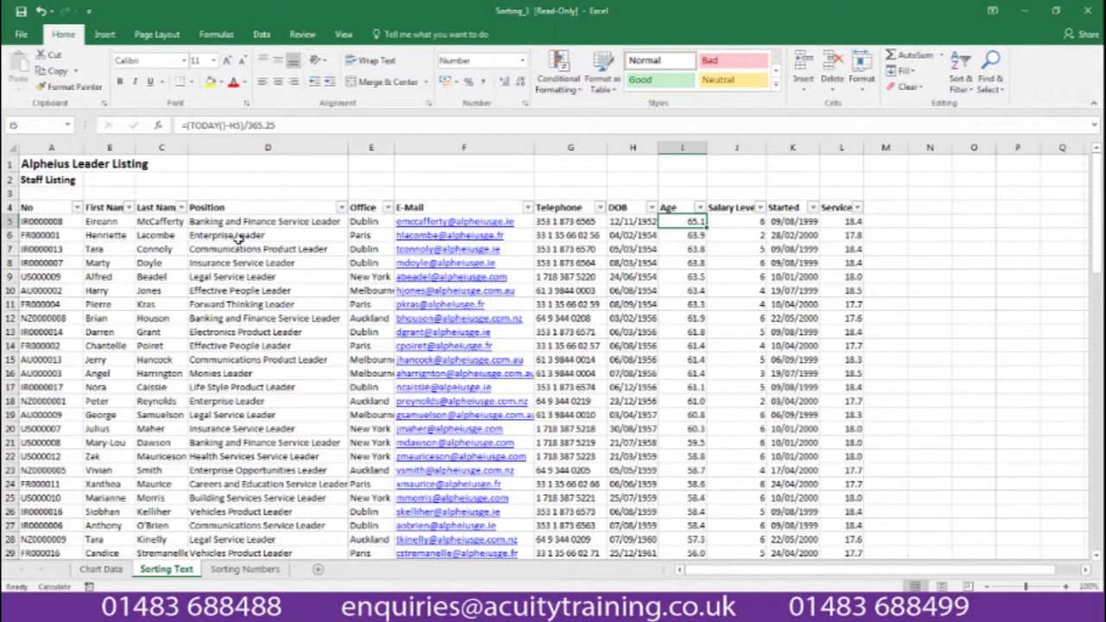
- Filter the Position column to show only the staff holding one single position
{"action": "left_click", "coordinate": [342, 208]}
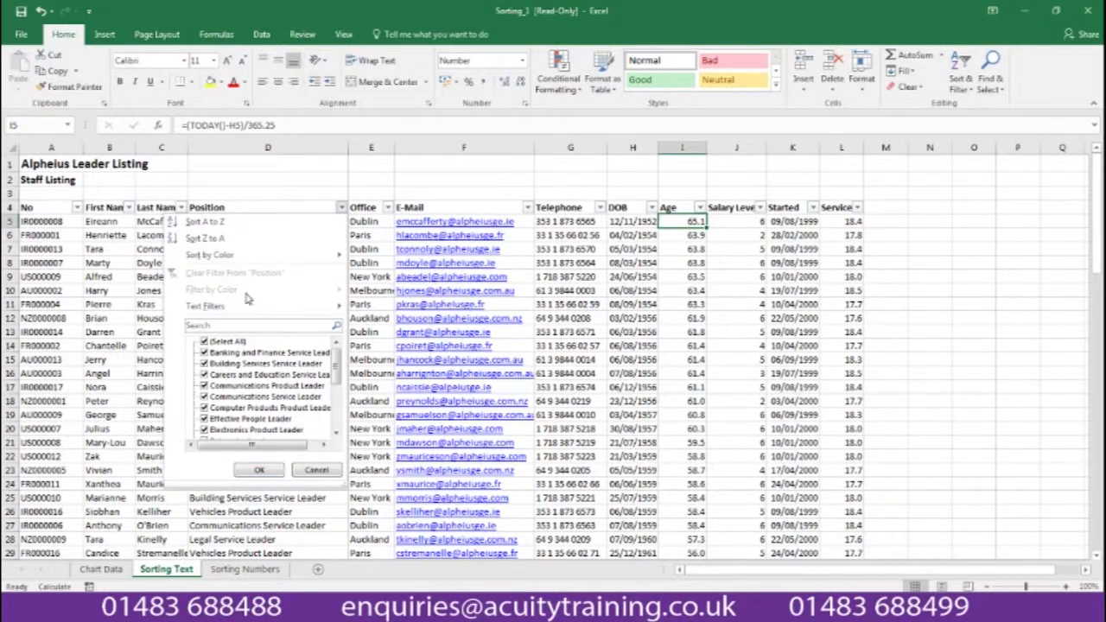
{"action": "left_click", "coordinate": [204, 343]}
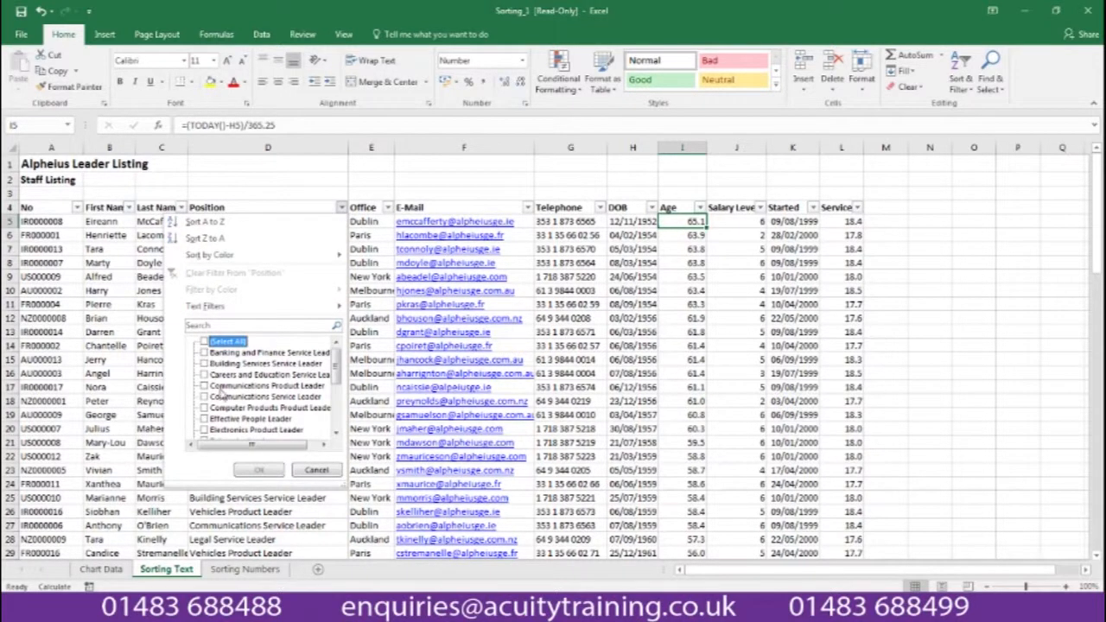
{"action": "left_click", "coordinate": [336, 435]}
{"action": "left_click", "coordinate": [205, 430]}
{"action": "left_click", "coordinate": [261, 469]}
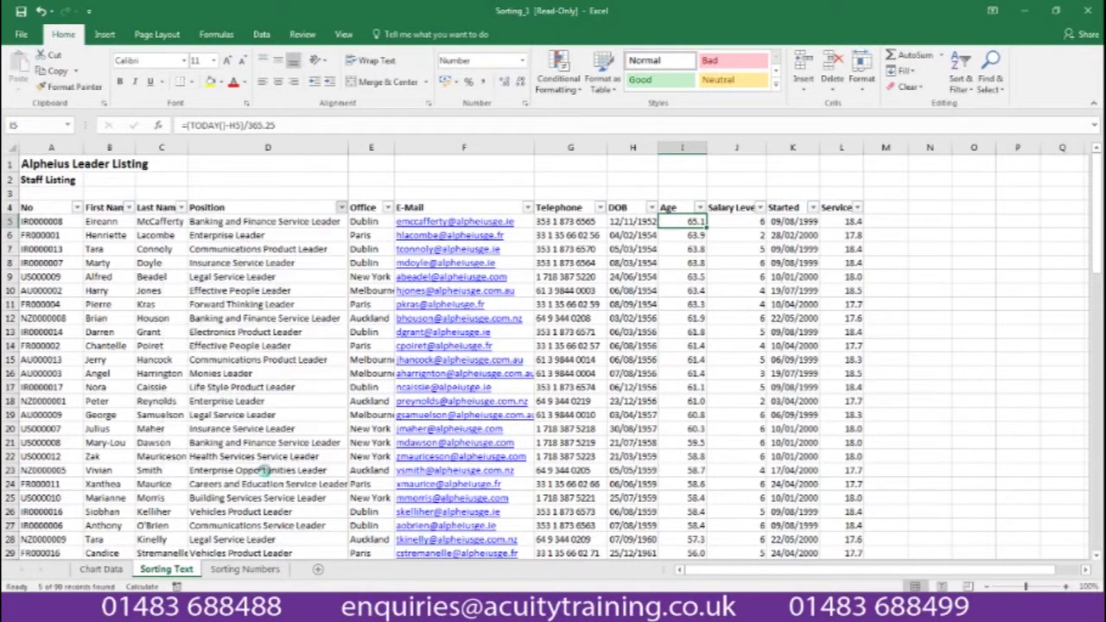